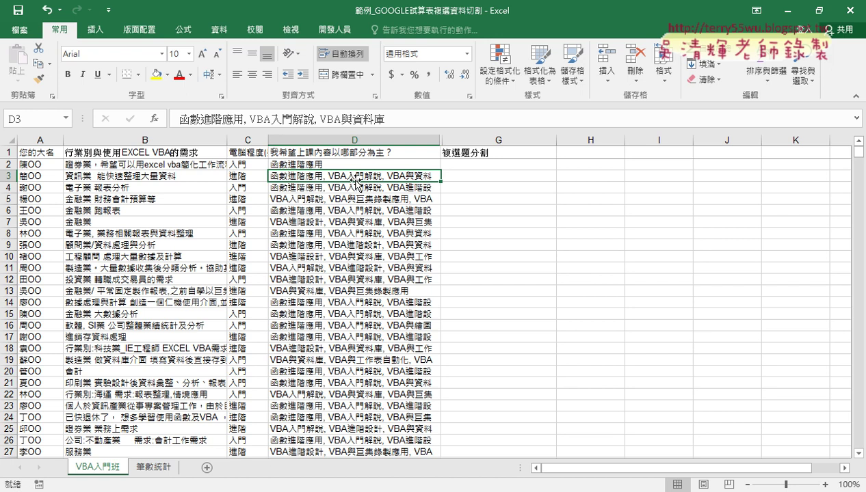
# Step: Check the course answer in D2 and widen column D to show full answers
pyautogui.click(302, 166)
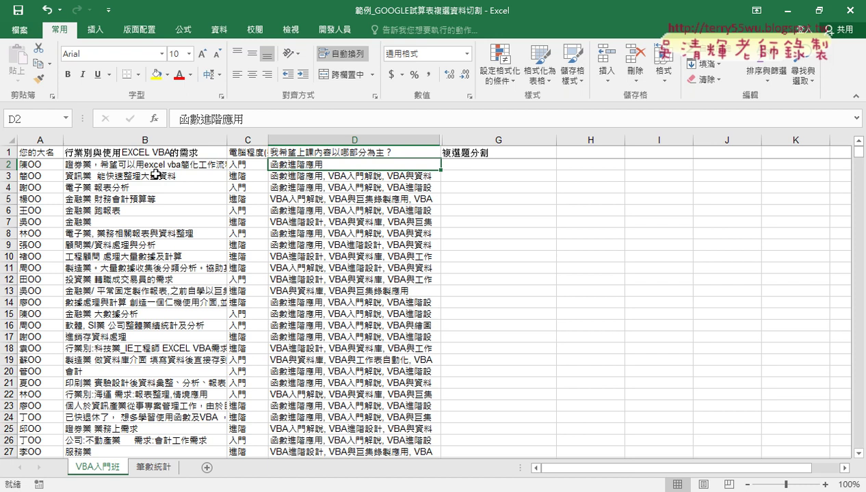
pyautogui.click(8, 165)
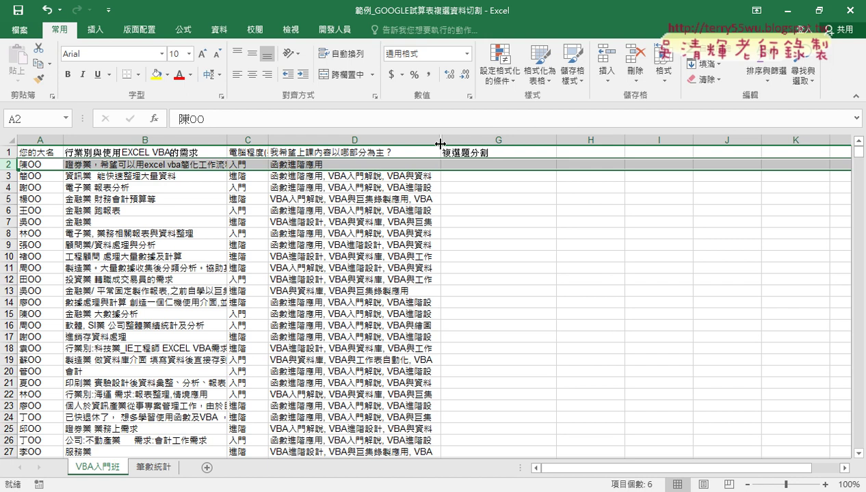
pyautogui.moveTo(440, 143); pyautogui.dragTo(554, 143)
# Step: Select the row 3 response, then undo a misplaced row insertion at row 3
pyautogui.click(366, 178)
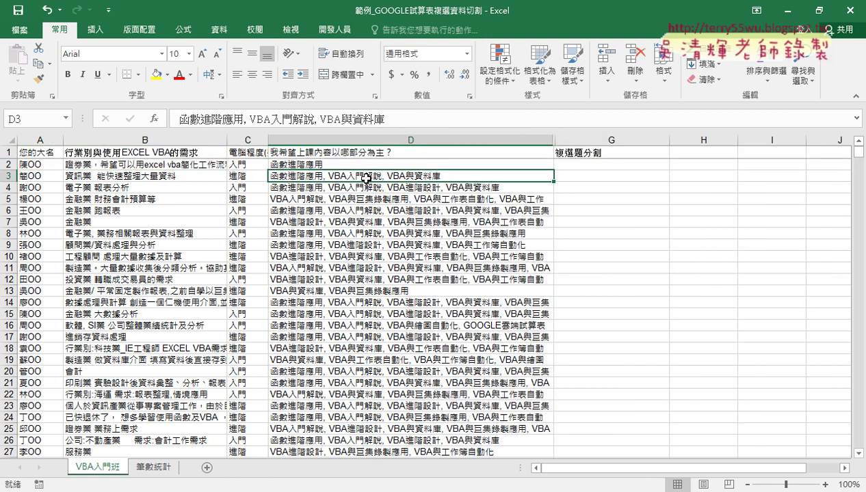
pyautogui.moveTo(366, 177); pyautogui.dragTo(5, 176)
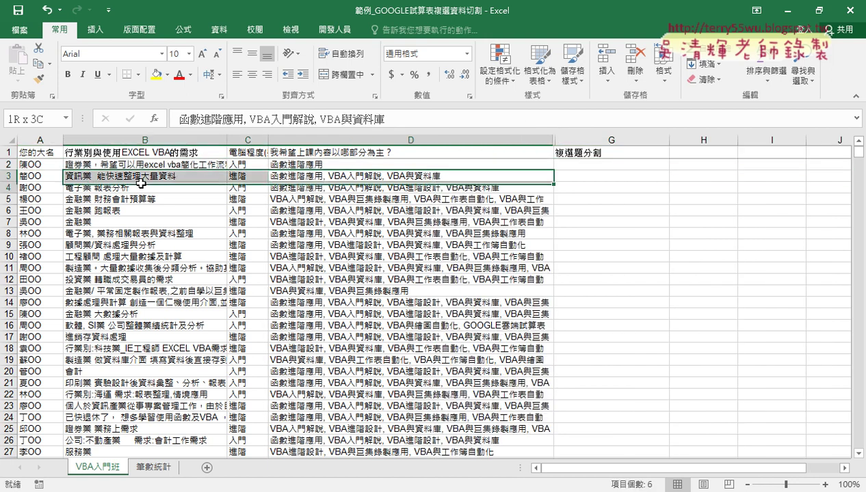
pyautogui.click(5, 177)
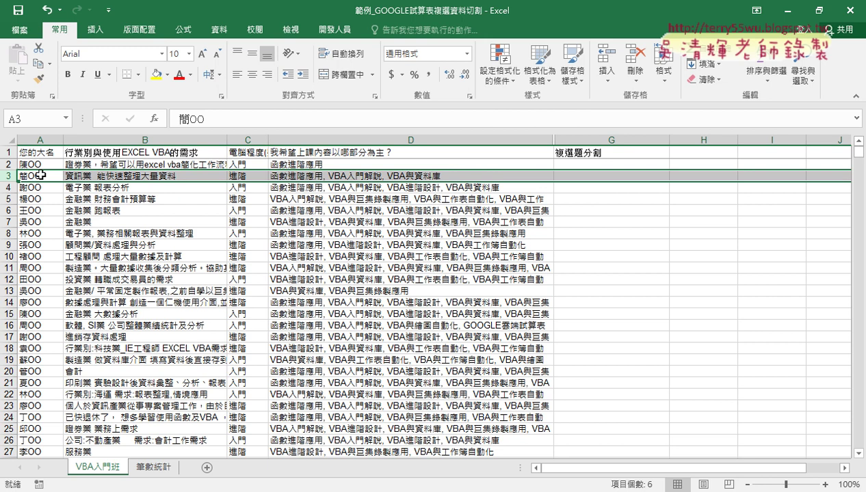
pyautogui.rightClick(41, 176)
pyautogui.click(76, 269)
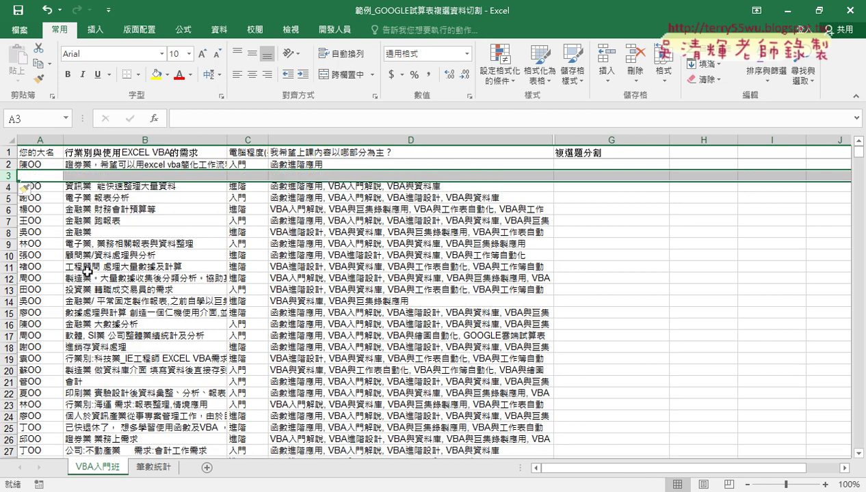
pyautogui.hotkey('ctrl', 'z')
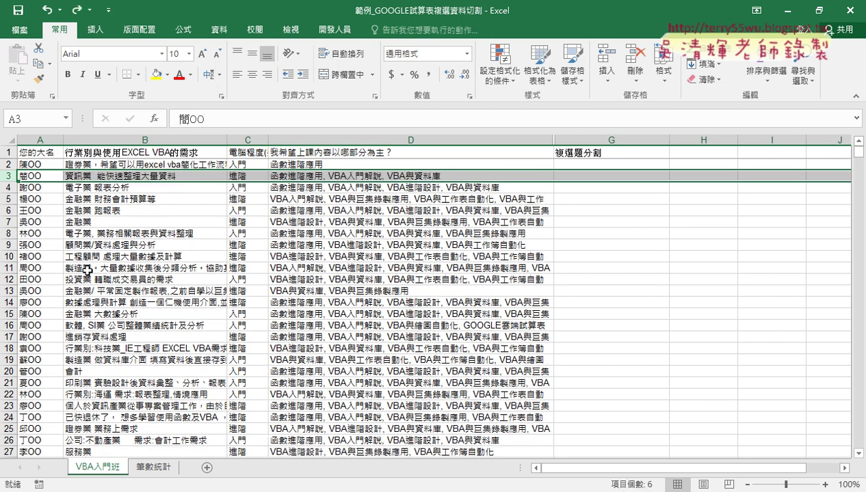
# Step: Insert two blank rows below row 3 and copy the respondent details in A3:C3
pyautogui.click(21, 187)
pyautogui.rightClick(45, 187)
pyautogui.click(71, 281)
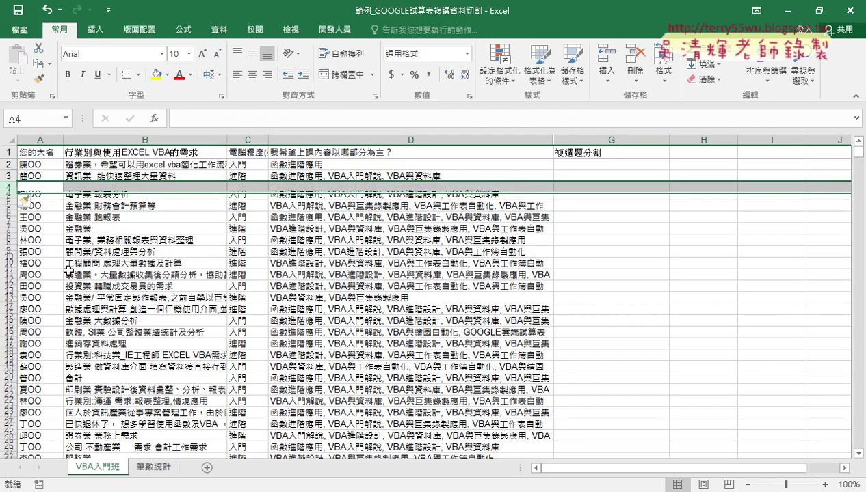
pyautogui.rightClick(15, 187)
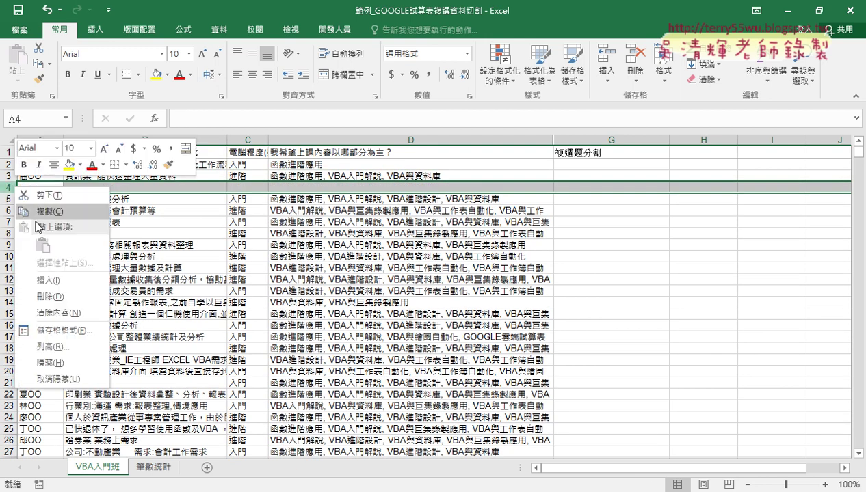
pyautogui.click(54, 280)
pyautogui.moveTo(48, 178); pyautogui.dragTo(249, 177)
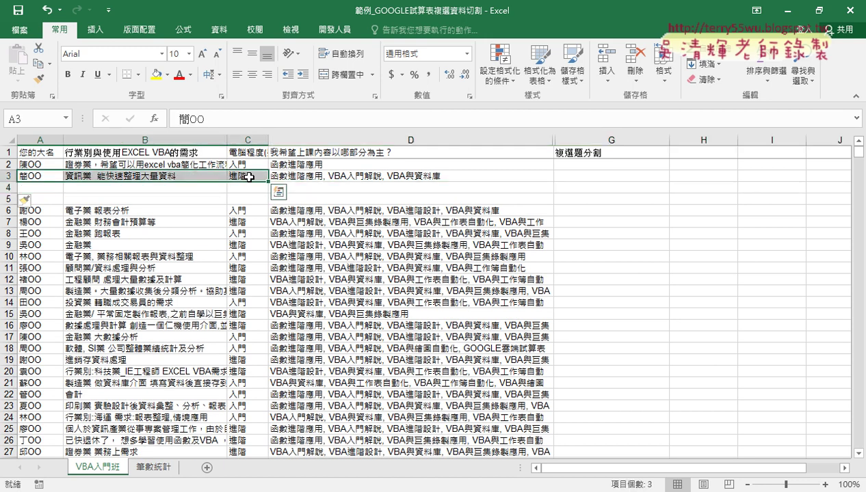
pyautogui.hotkey('ctrl', 'c')
# Step: Paste the respondent details from A3:C3 into rows 4 and 5
pyautogui.click(43, 187)
pyautogui.hotkey('ctrl', 'v')
pyautogui.click(51, 199)
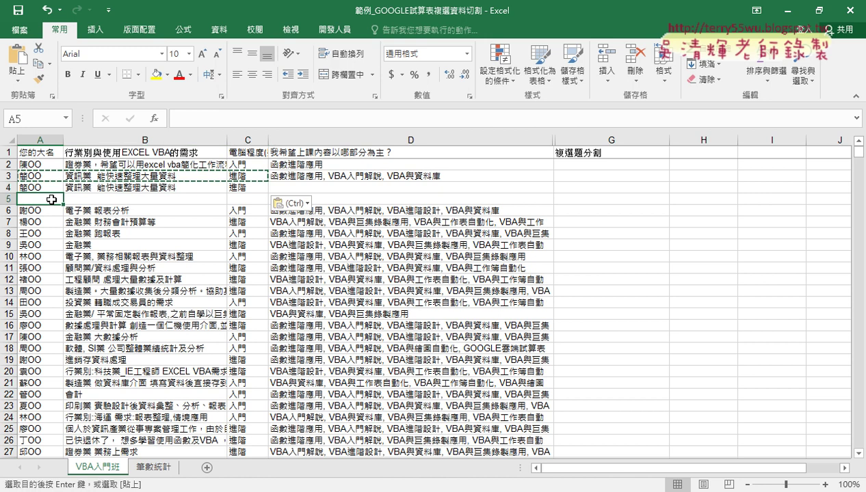
pyautogui.hotkey('ctrl', 'v')
# Step: Move the choice VBA與資料庫 out of D3 into D5
pyautogui.doubleClick(390, 177)
pyautogui.press('Home')
pyautogui.hotkey('alt', 'Return')
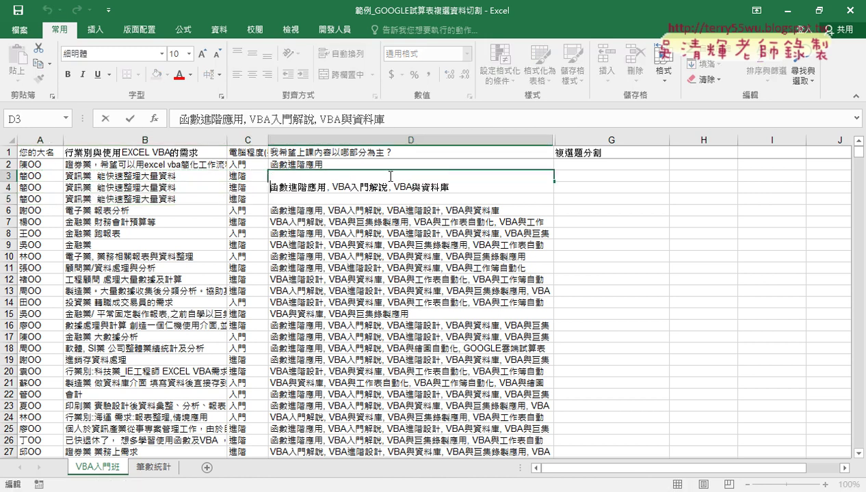
pyautogui.moveTo(394, 186); pyautogui.dragTo(457, 187)
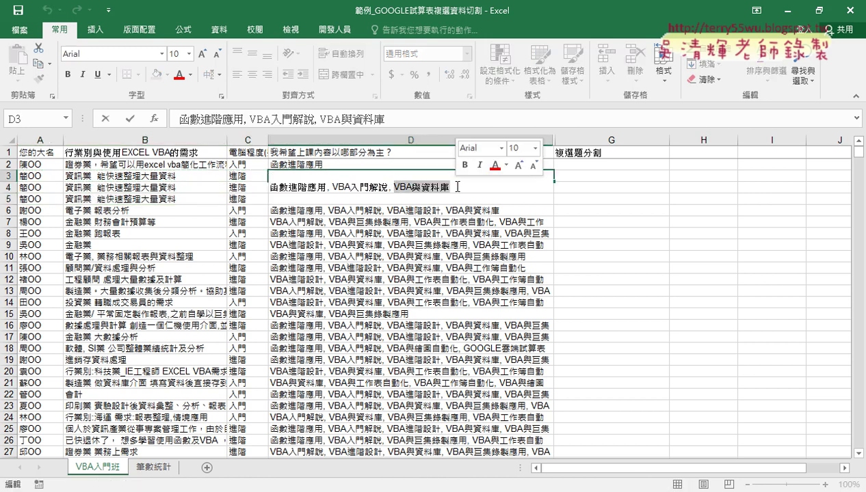
pyautogui.press('Delete')
pyautogui.click(317, 199)
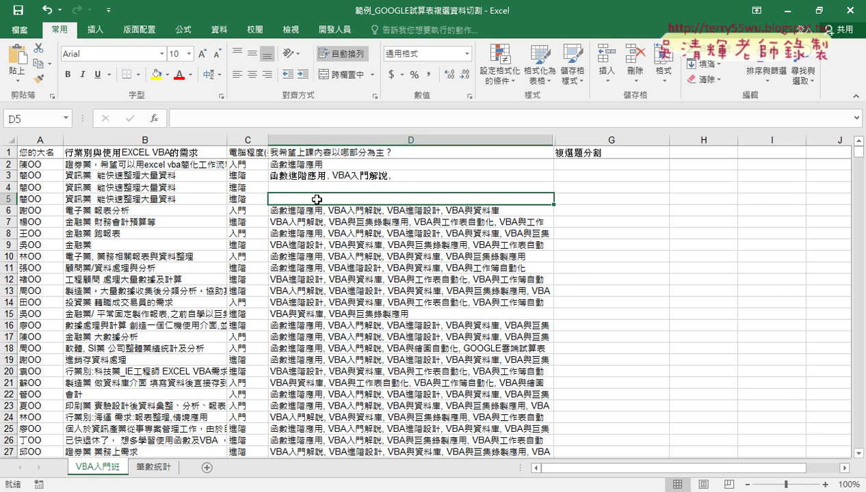
pyautogui.hotkey('ctrl', 'v')
# Step: Move the choice VBA入門解說 out of D3 into D4
pyautogui.doubleClick(336, 176)
pyautogui.press('Home')
pyautogui.hotkey('alt', 'Return')
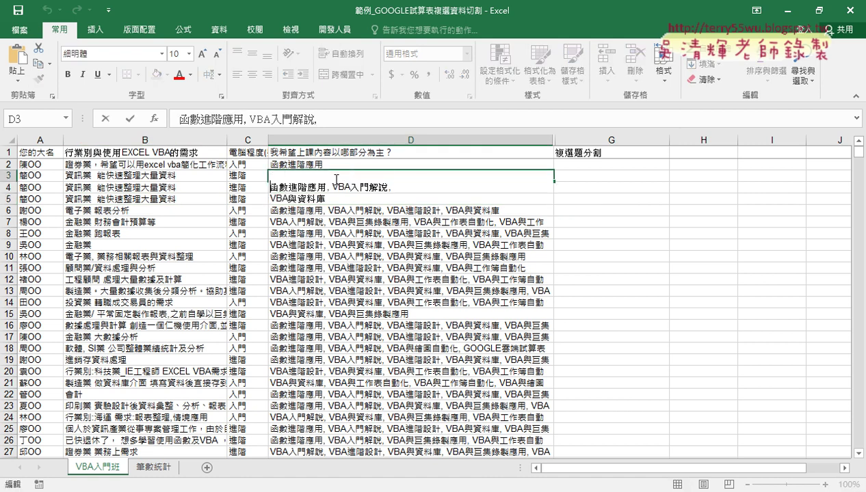
pyautogui.moveTo(331, 187); pyautogui.dragTo(417, 186)
pyautogui.hotkey('ctrl', 'x')
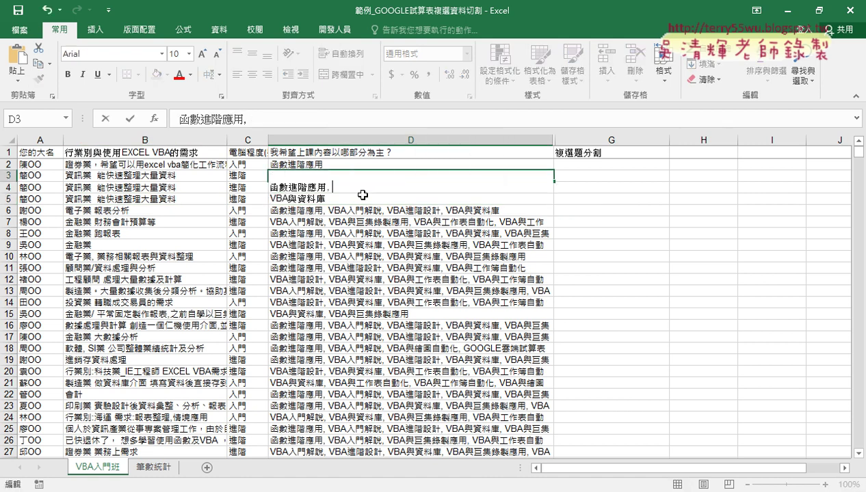
pyautogui.click(301, 187)
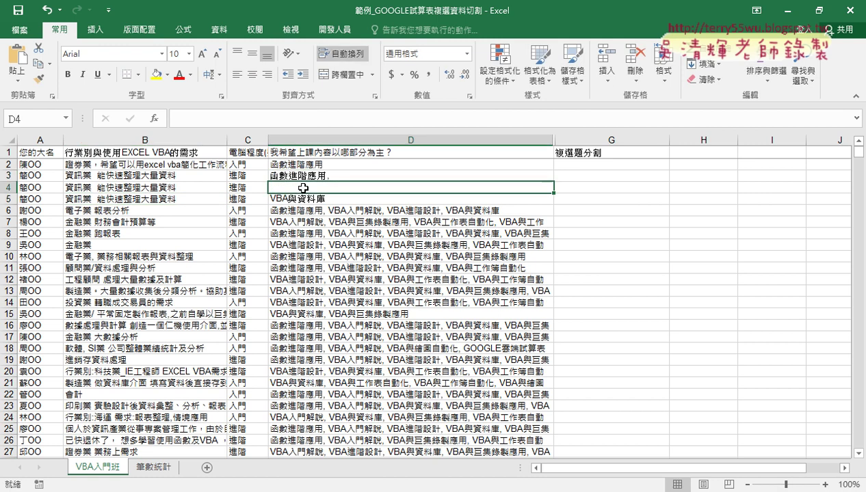
pyautogui.hotkey('ctrl', 'v')
# Step: Remove the trailing comma from D3, leaving only 函數進階應用
pyautogui.doubleClick(338, 176)
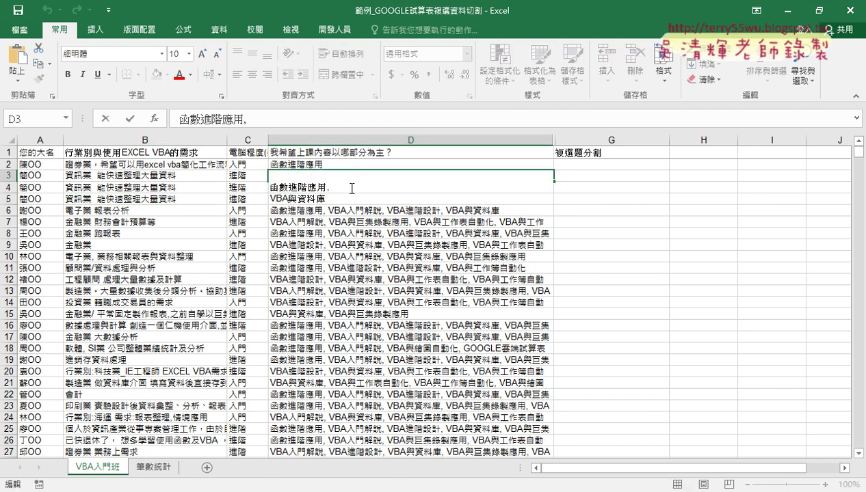
pyautogui.press('BackSpace')
pyautogui.click(361, 207)
# Step: Remove the trailing comma from D4 and select the split responses A3:D5
pyautogui.click(350, 190)
pyautogui.hotkey('ctrl', 'Down')
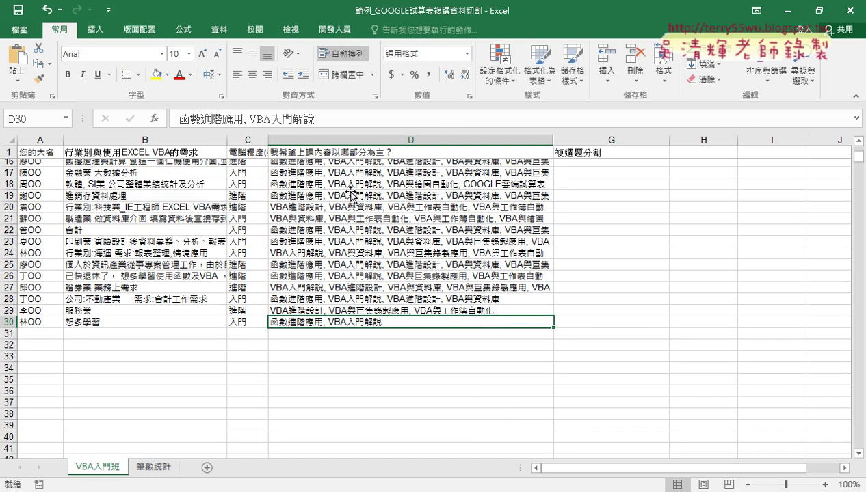
pyautogui.scroll(5, 350, 191)
pyautogui.click(340, 188)
pyautogui.doubleClick(340, 189)
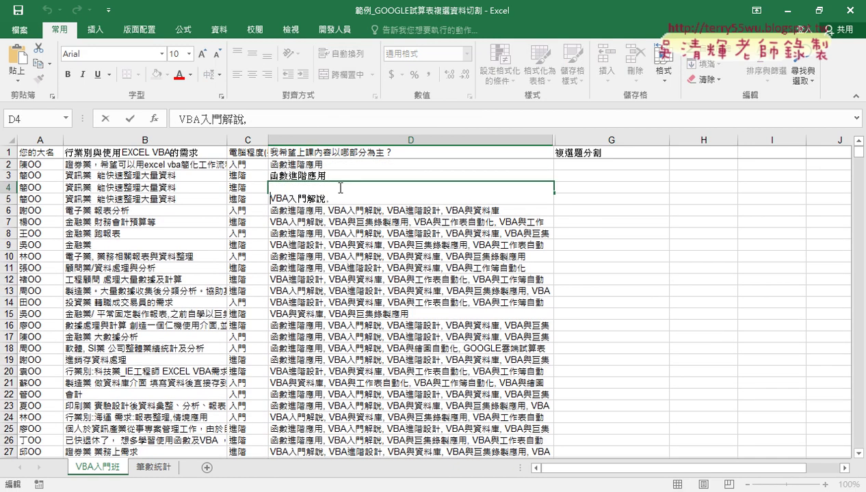
pyautogui.click(346, 192)
pyautogui.press('BackSpace')
pyautogui.press('BackSpace')
pyautogui.click(650, 210)
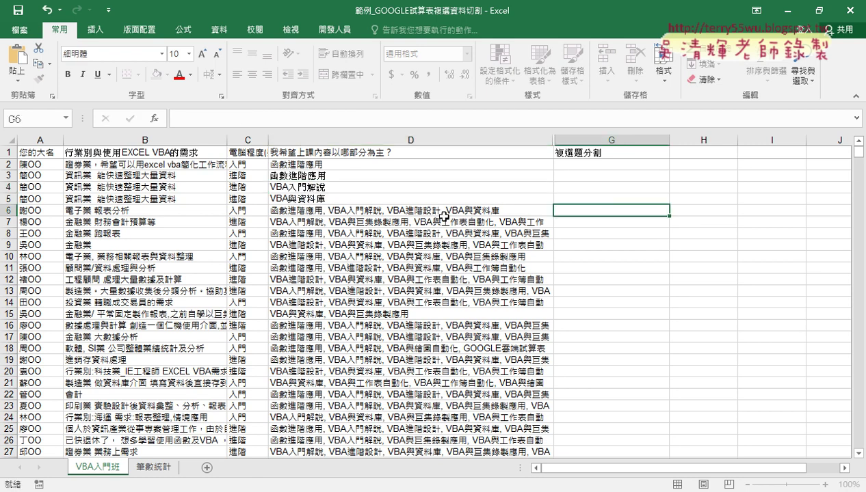
pyautogui.moveTo(282, 176); pyautogui.dragTo(33, 203)
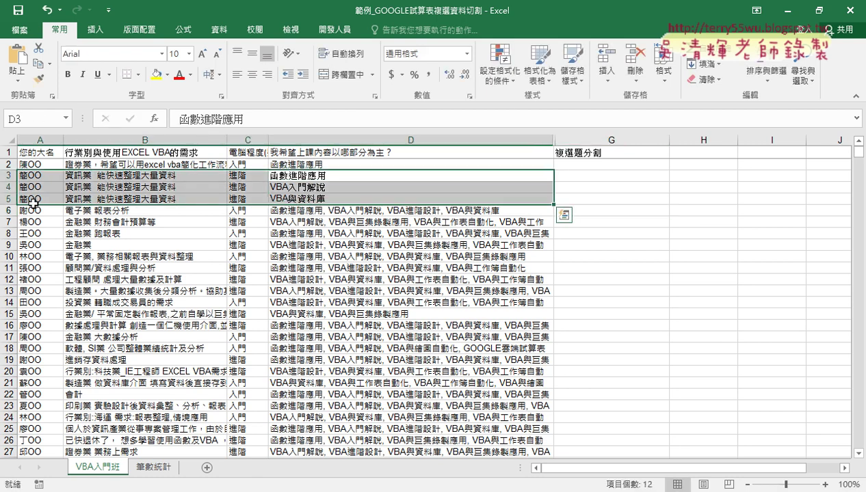
# Step: Select rows 3 to 5, showing one course choice per row for the respondent
pyautogui.moveTo(9, 175); pyautogui.dragTo(12, 196)
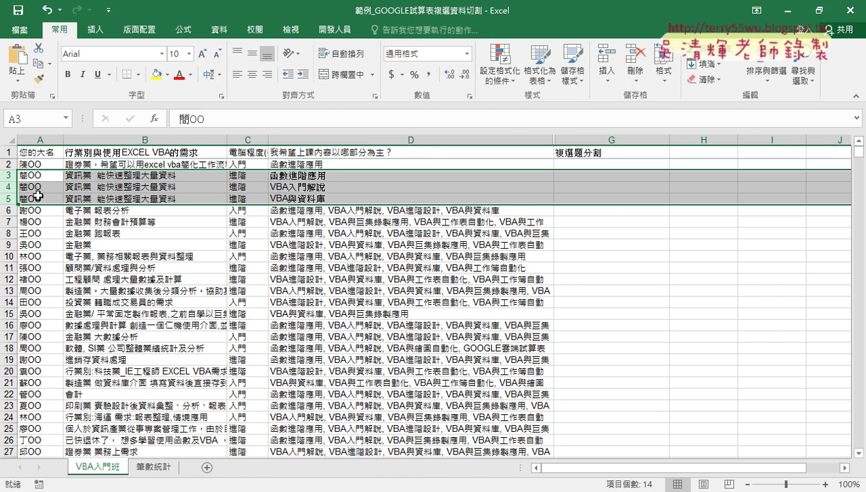
pyautogui.click(40, 174)
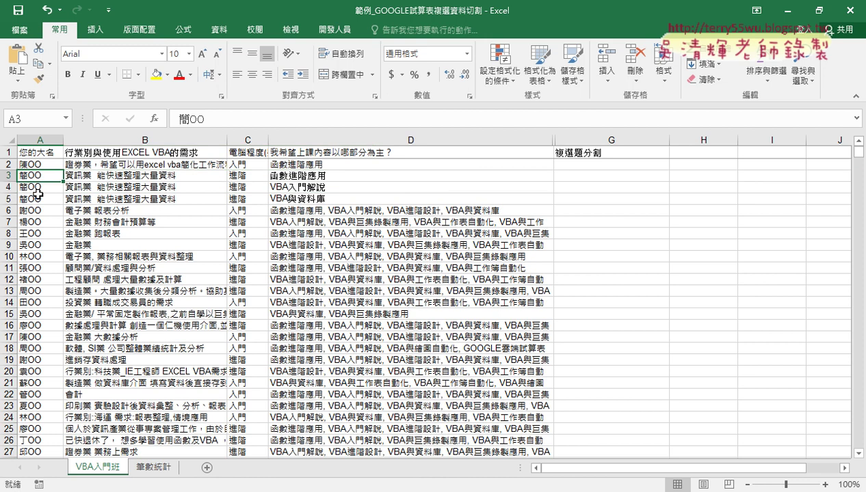
pyautogui.click(34, 199)
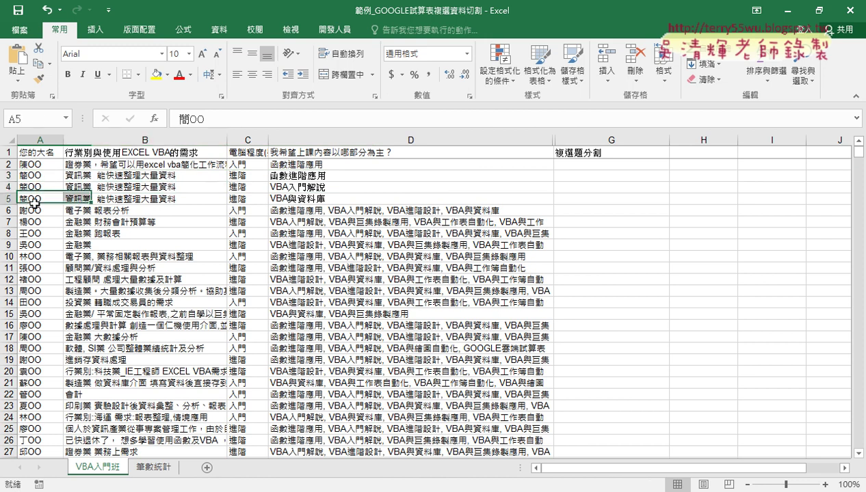
pyautogui.moveTo(34, 203); pyautogui.dragTo(247, 176)
pyautogui.click(325, 177)
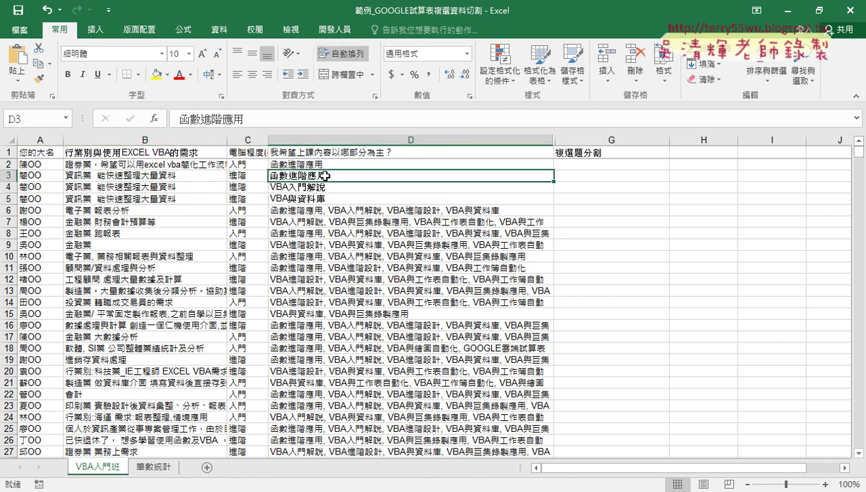
pyautogui.click(324, 187)
pyautogui.click(329, 208)
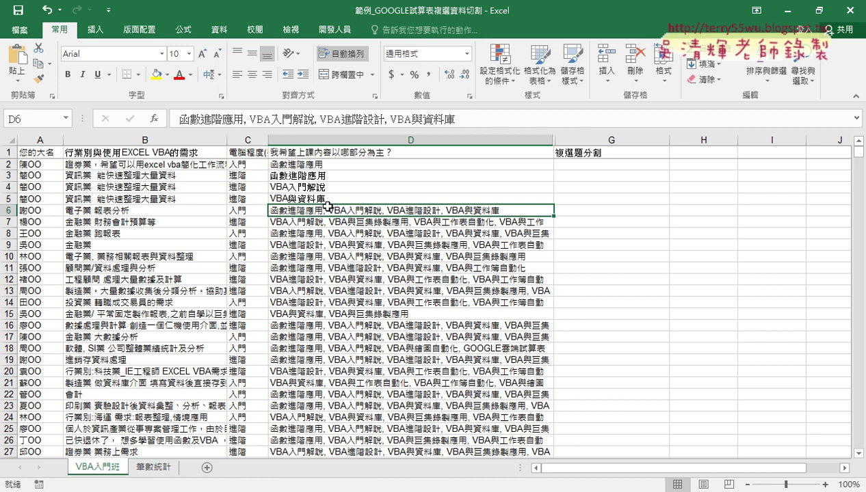
pyautogui.click(8, 187)
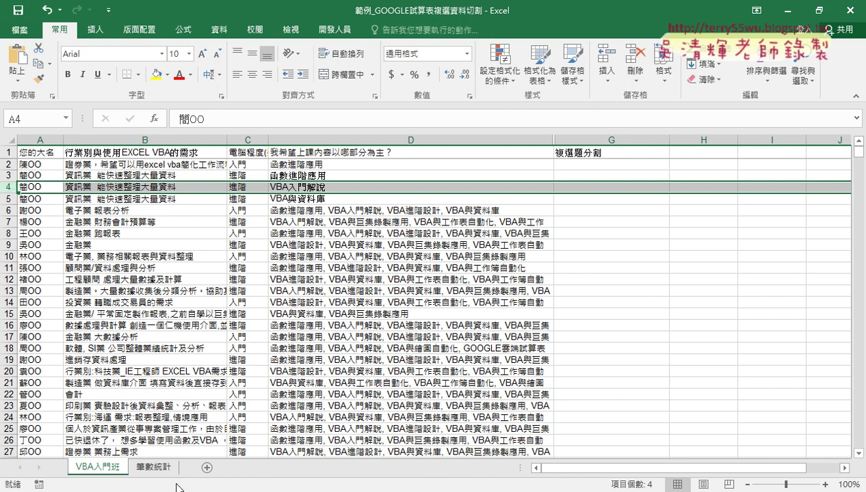
pyautogui.moveTo(182, 489)
pyautogui.moveTo(34, 186); pyautogui.dragTo(259, 197)
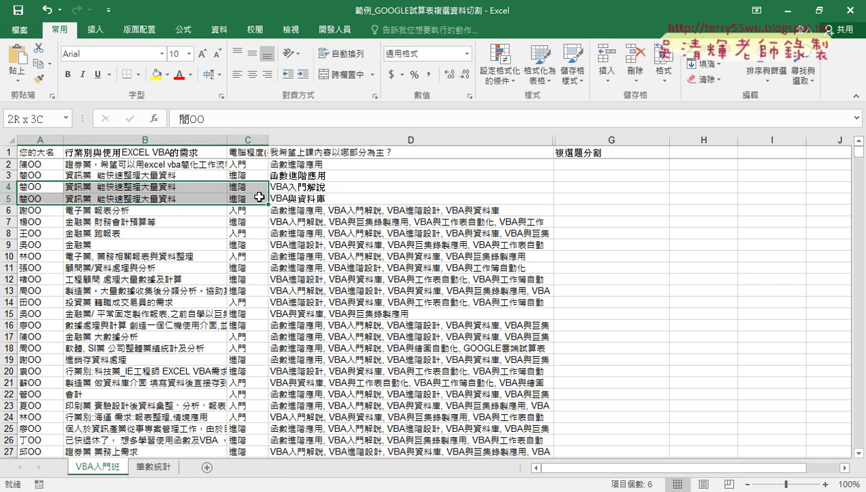
pyautogui.press('Delete')
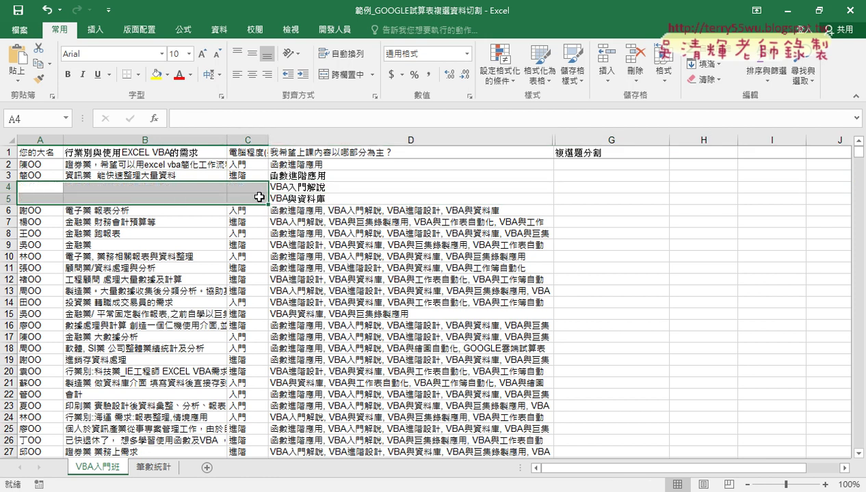
pyautogui.moveTo(34, 175)
pyautogui.mouseDown()
pyautogui.moveTo(262, 177)
pyautogui.moveTo(268, 205)
pyautogui.mouseUp()
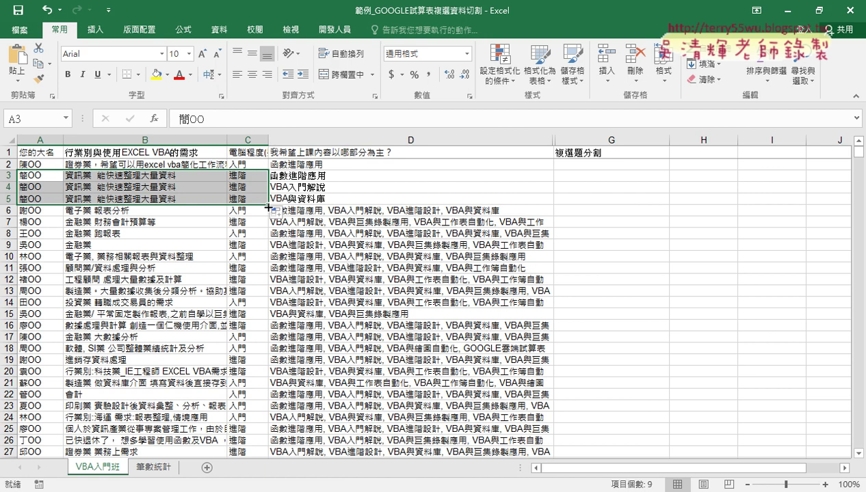
# Step: Undo the fill of rows 4–5, minimize the survey workbook and move the VBA code window left
pyautogui.hotkey('ctrl', 'z')
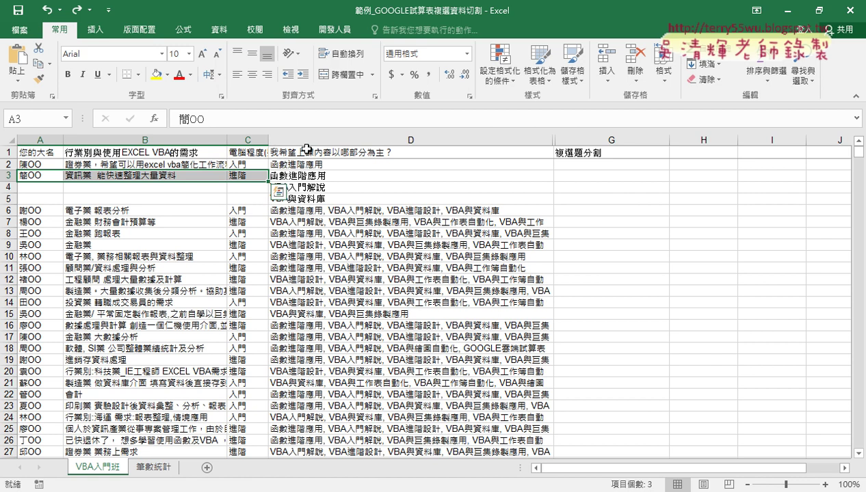
pyautogui.press('Escape')
pyautogui.click(789, 18)
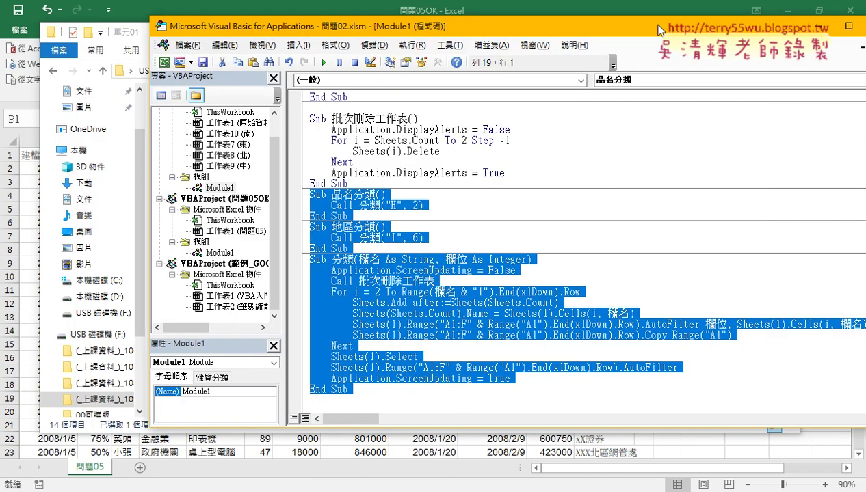
pyautogui.moveTo(654, 31); pyautogui.dragTo(522, 39)
# Step: Minimize the survey workbook and open the 單元05 folder under 02_範例檔(110)
pyautogui.click(780, 34)
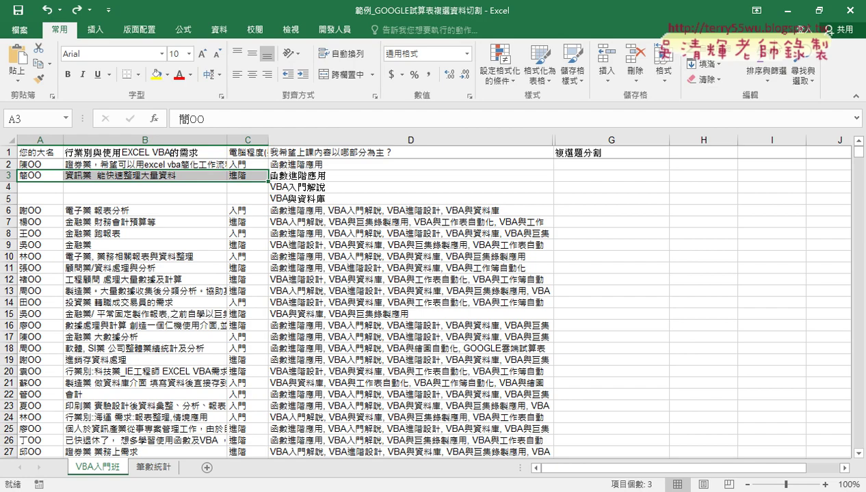
pyautogui.click(788, 10)
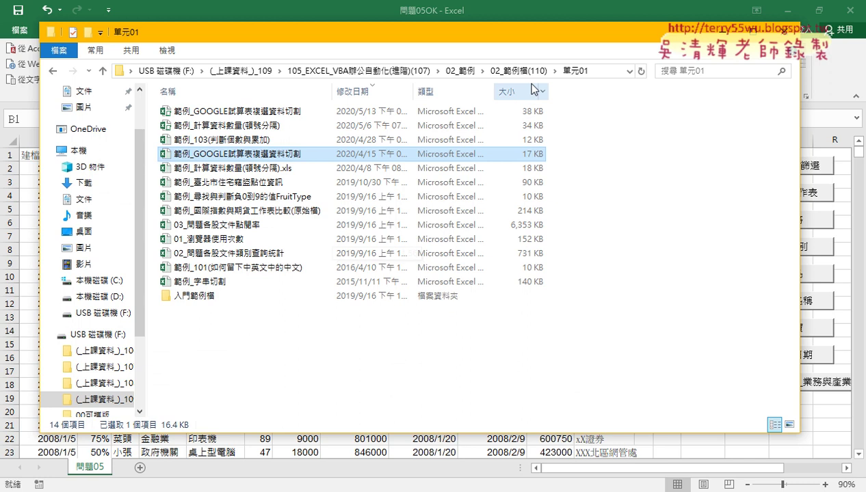
pyautogui.click(522, 70)
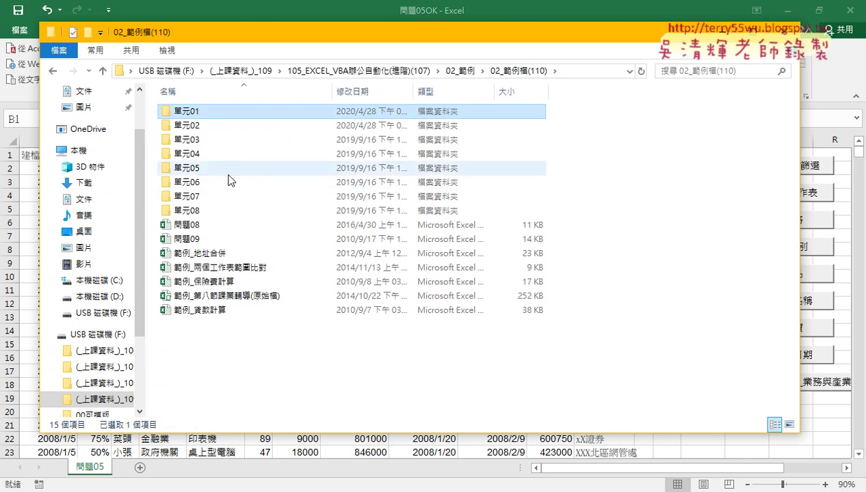
pyautogui.doubleClick(193, 171)
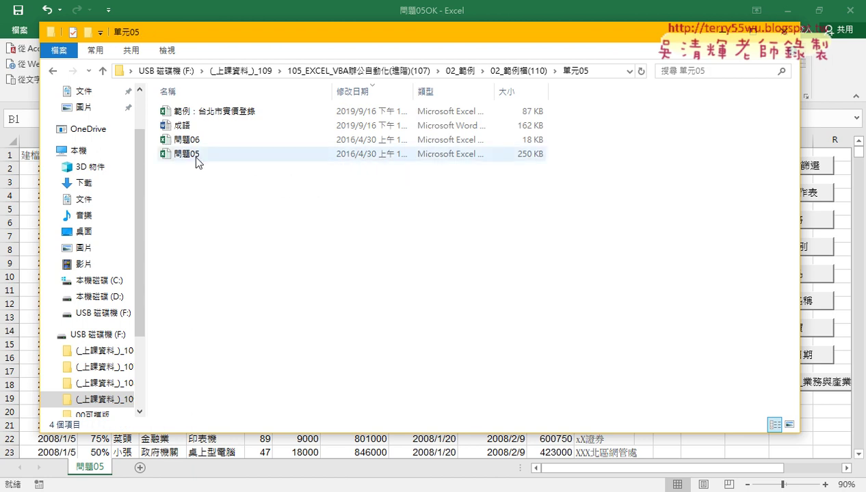
pyautogui.click(234, 452)
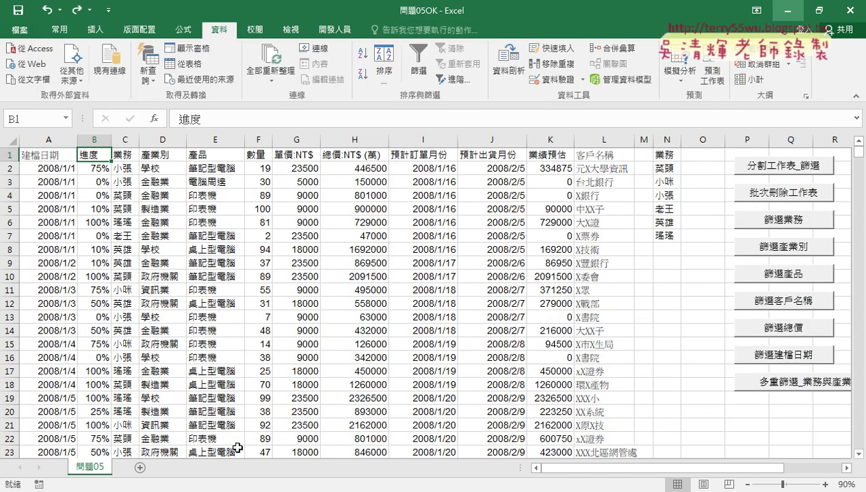
pyautogui.click(639, 302)
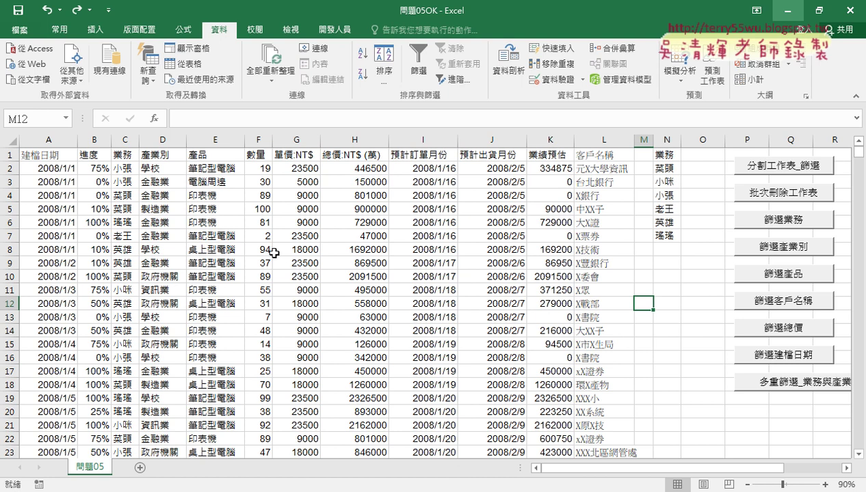
pyautogui.click(50, 138)
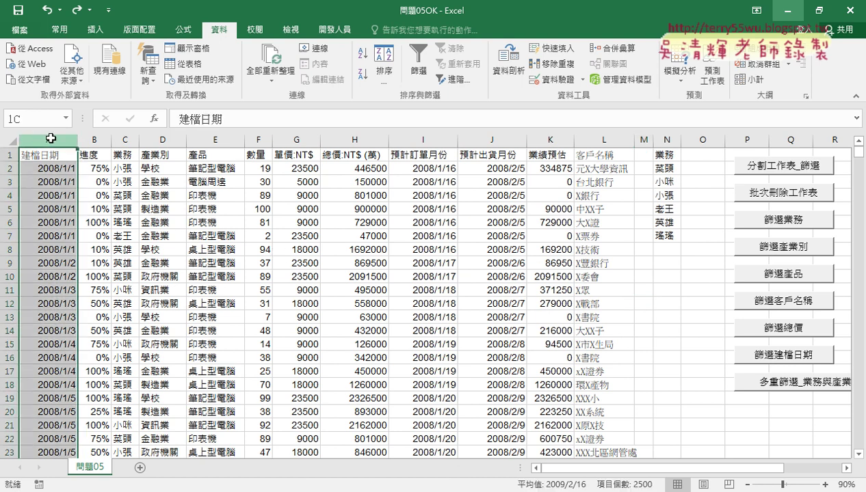
pyautogui.moveTo(50, 139); pyautogui.dragTo(604, 139)
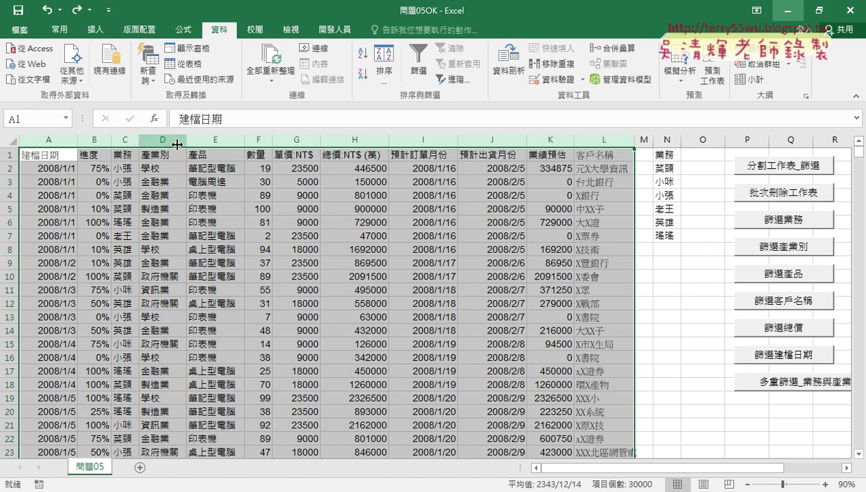
pyautogui.click(132, 139)
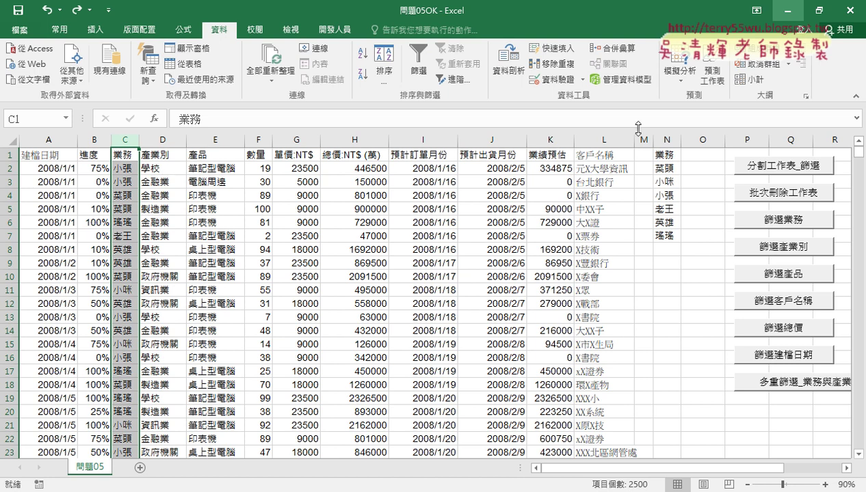
pyautogui.keyDown('ctrl'); pyautogui.click(668, 132); pyautogui.keyUp('ctrl')
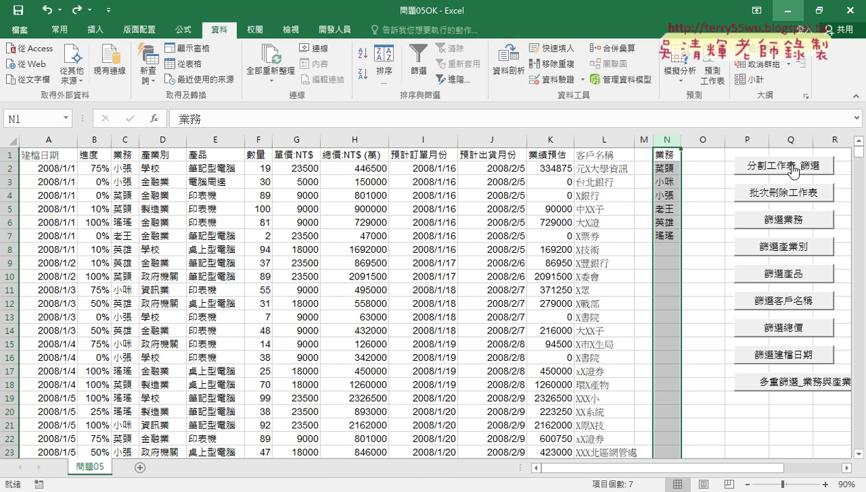
# Step: Run the split macro and browse the new 菜頭, 小咪, 小張 and 老王 sheets
pyautogui.click(790, 166)
pyautogui.click(128, 468)
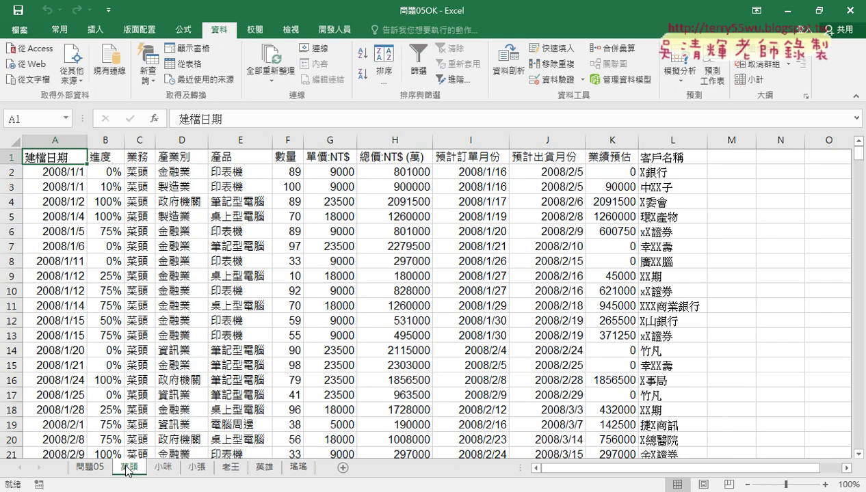
pyautogui.click(164, 468)
pyautogui.click(197, 468)
pyautogui.click(241, 469)
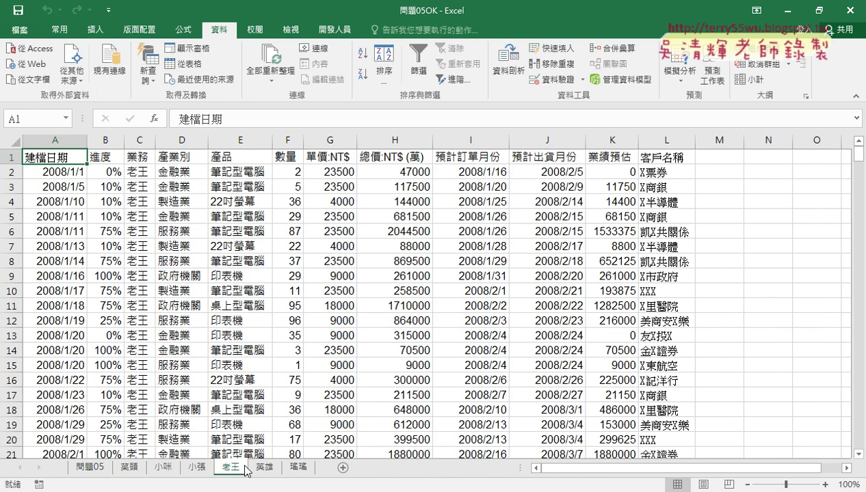
# Step: Return to the 問題05 sheet and select the 產品 column
pyautogui.click(264, 468)
pyautogui.click(295, 468)
pyautogui.click(91, 470)
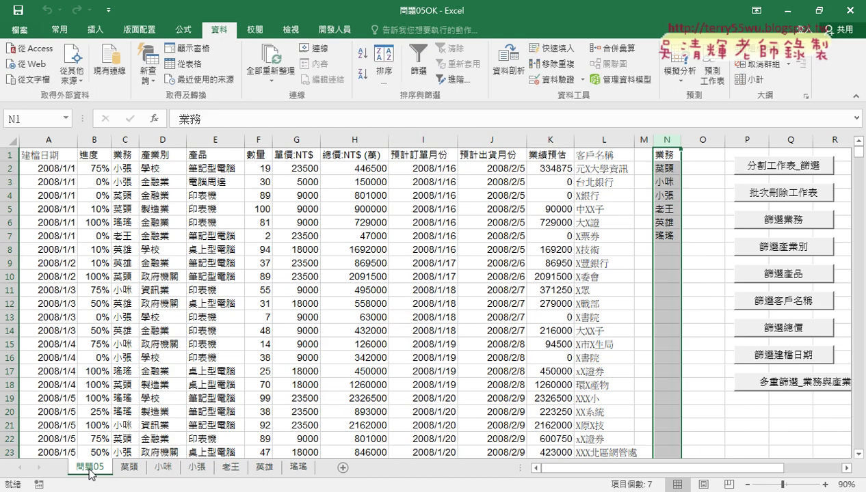
pyautogui.click(151, 140)
# Step: Review the 產品, 客戶名稱 and 業務 columns, then run 批次刪除工作表 to delete all salesperson sheets
pyautogui.click(217, 139)
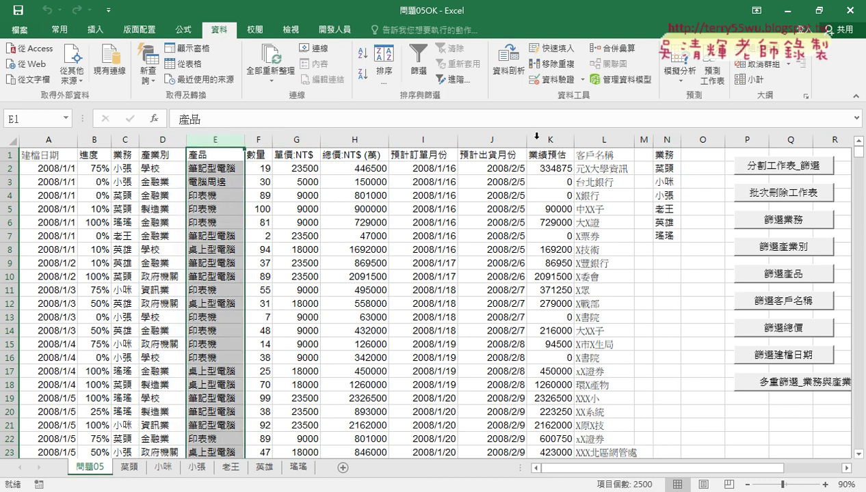
pyautogui.click(609, 140)
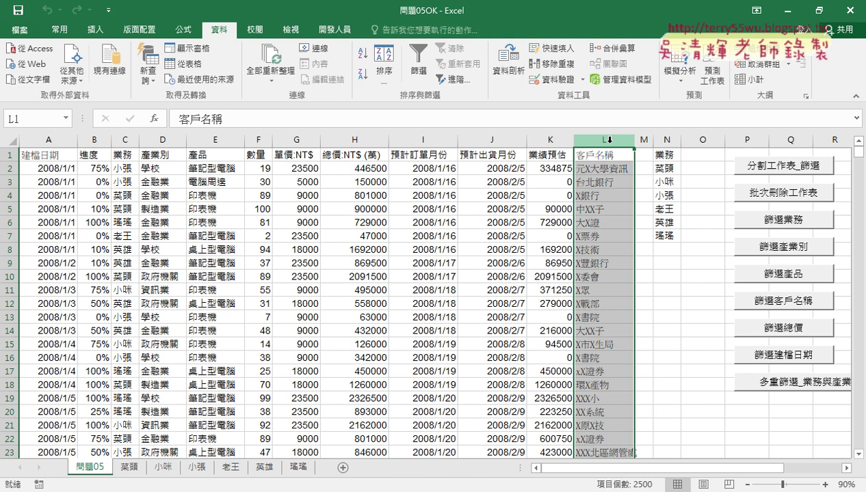
pyautogui.click(667, 140)
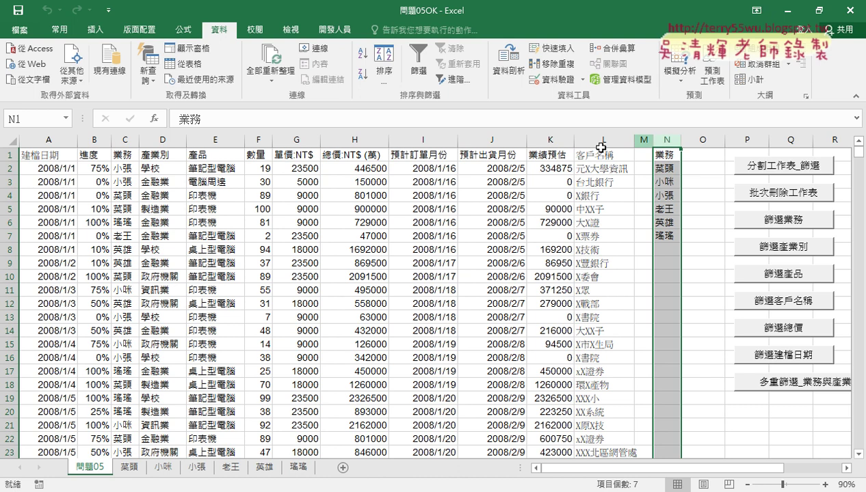
pyautogui.click(124, 140)
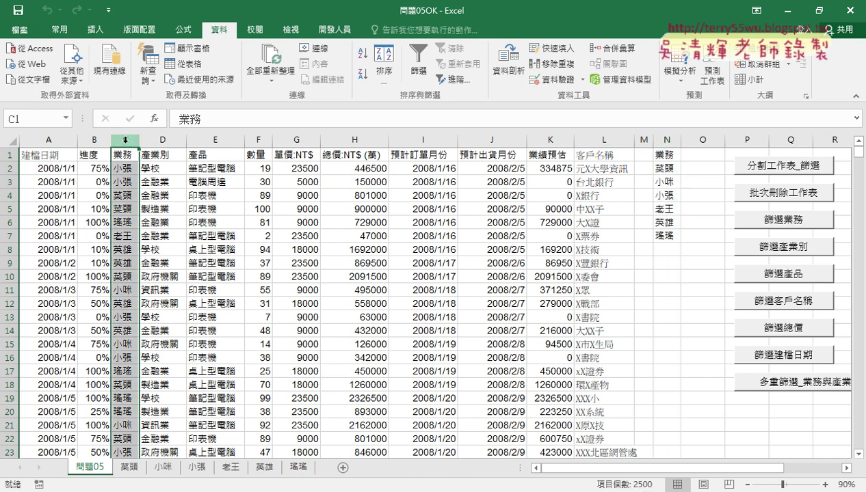
pyautogui.click(746, 193)
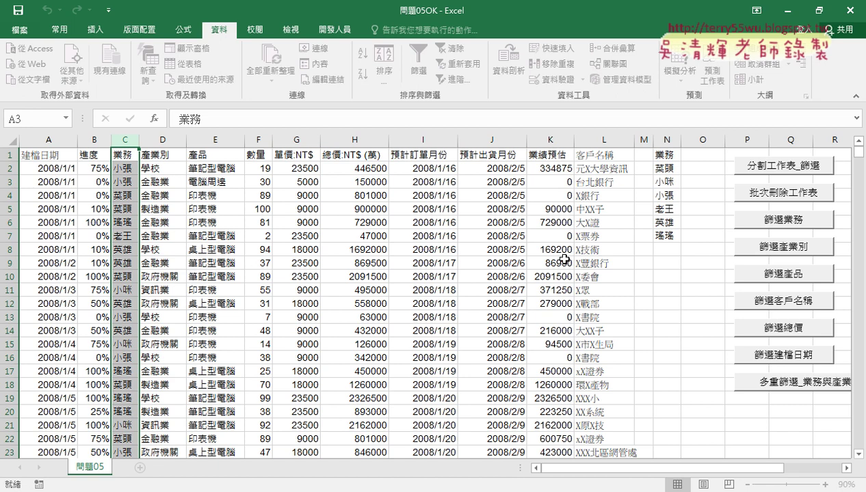
# Step: Run 篩選業務 with 小張 to create the 小張 sheet, view it, then return to 問題05
pyautogui.click(791, 225)
pyautogui.click(791, 225)
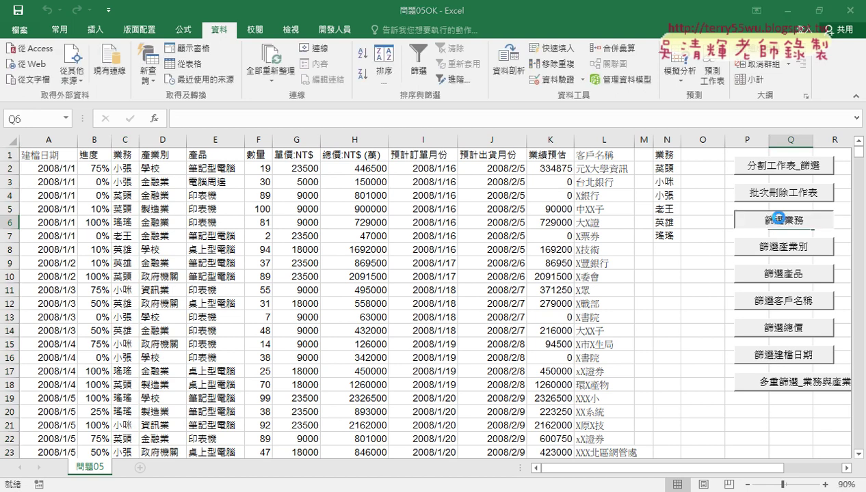
pyautogui.moveTo(368, 141); pyautogui.dragTo(312, 141)
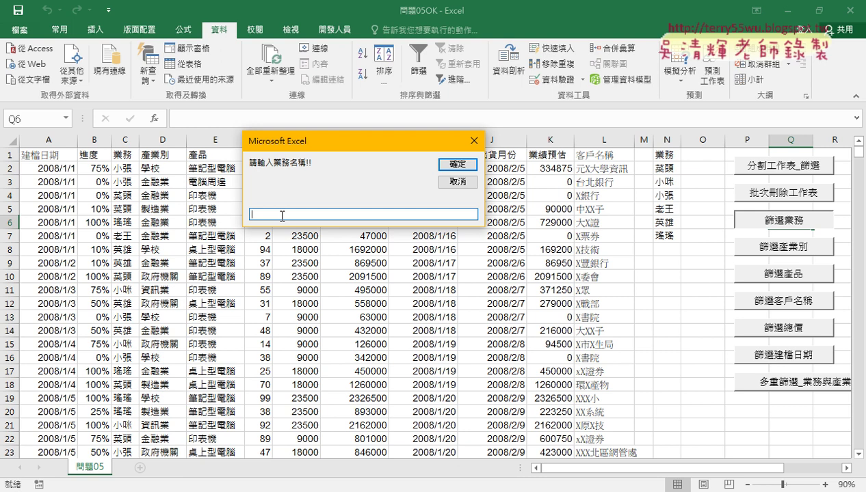
pyautogui.write('小')
pyautogui.write('張')
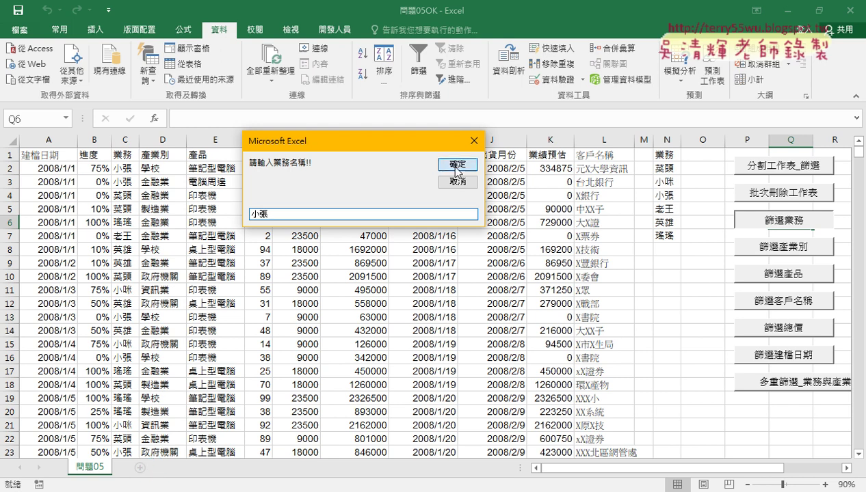
pyautogui.click(456, 171)
pyautogui.click(130, 468)
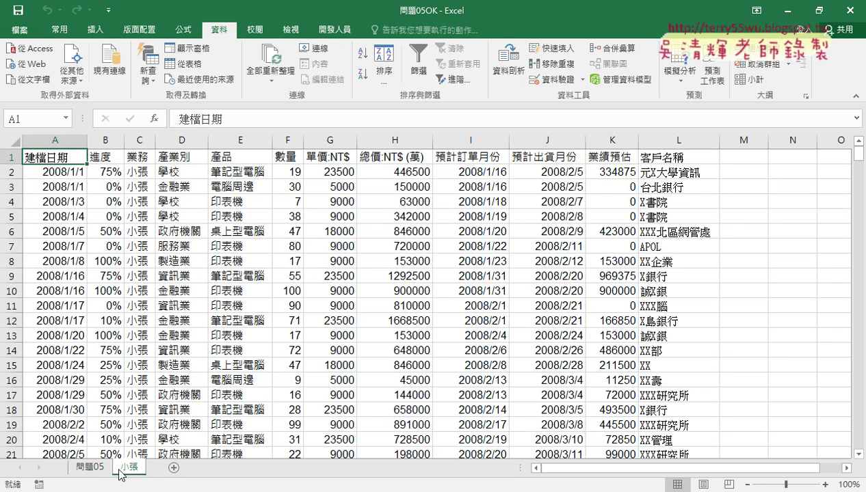
pyautogui.click(96, 466)
pyautogui.click(160, 142)
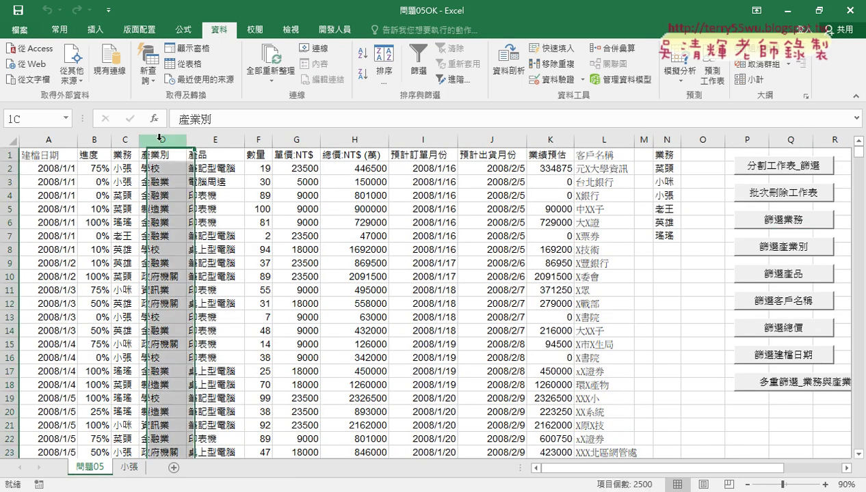
pyautogui.click(123, 139)
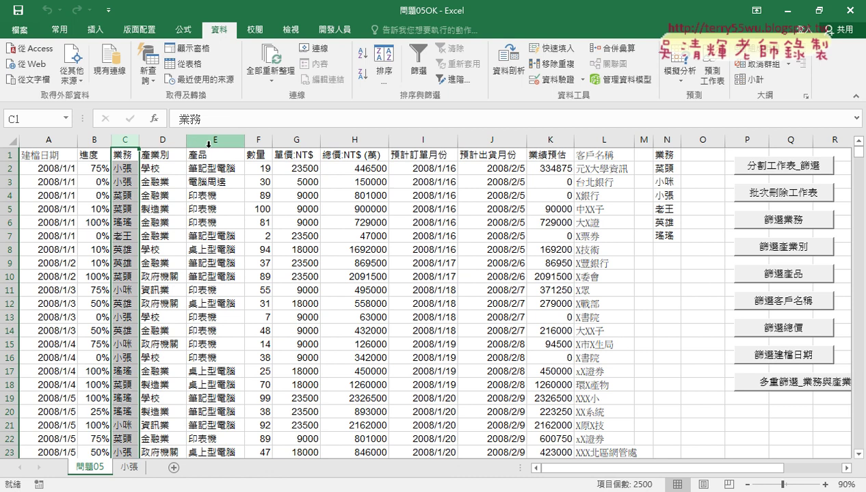
pyautogui.moveTo(208, 141); pyautogui.dragTo(127, 145)
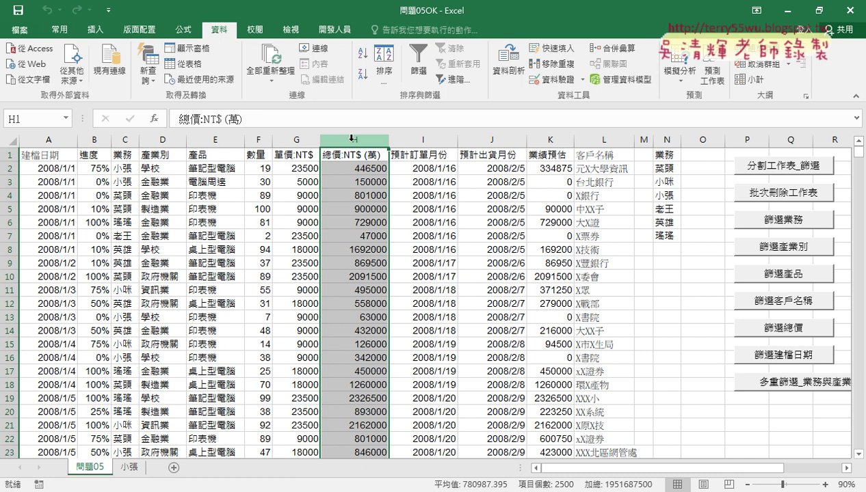
# Step: Run 篩選總價 with a lower limit of 10000 and an upper limit of 200000
pyautogui.click(783, 328)
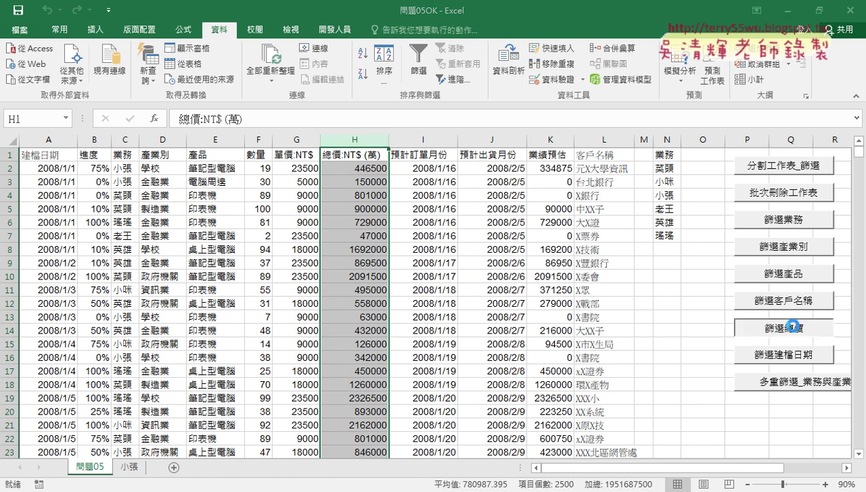
pyautogui.moveTo(445, 147); pyautogui.dragTo(571, 145)
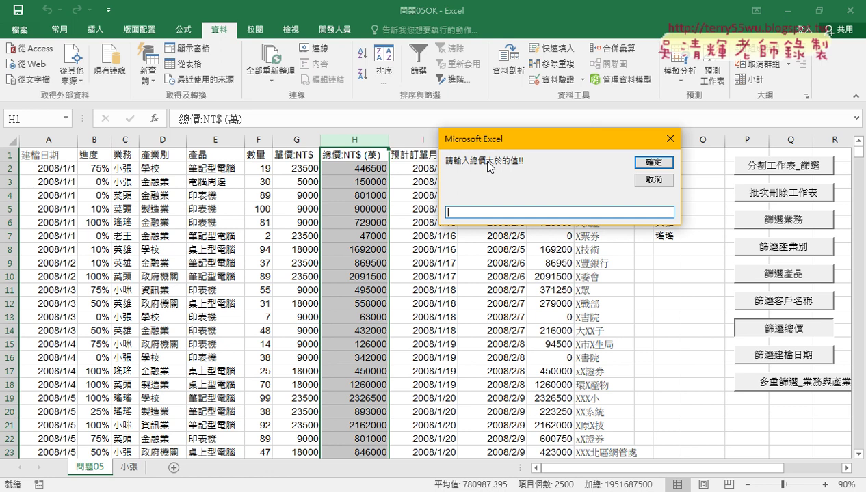
pyautogui.write('1')
pyautogui.write('0000')
pyautogui.press('Return')
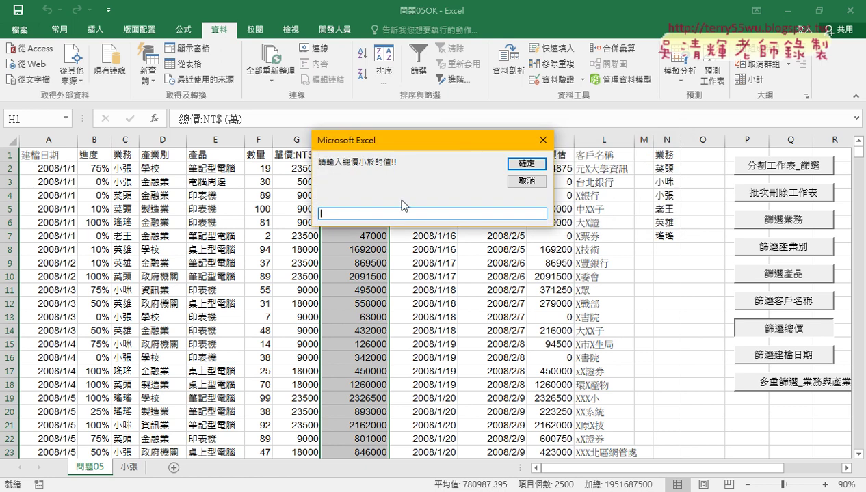
pyautogui.moveTo(392, 140); pyautogui.dragTo(573, 154)
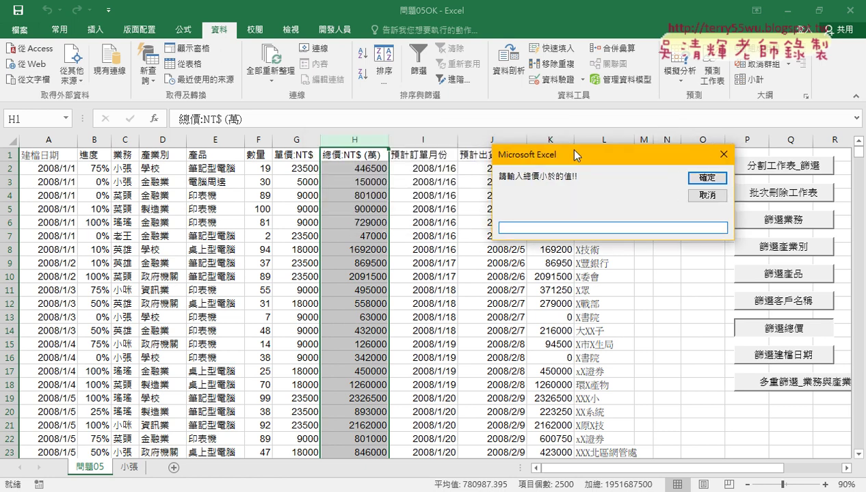
pyautogui.write('20000')
pyautogui.write('0')
pyautogui.click(707, 177)
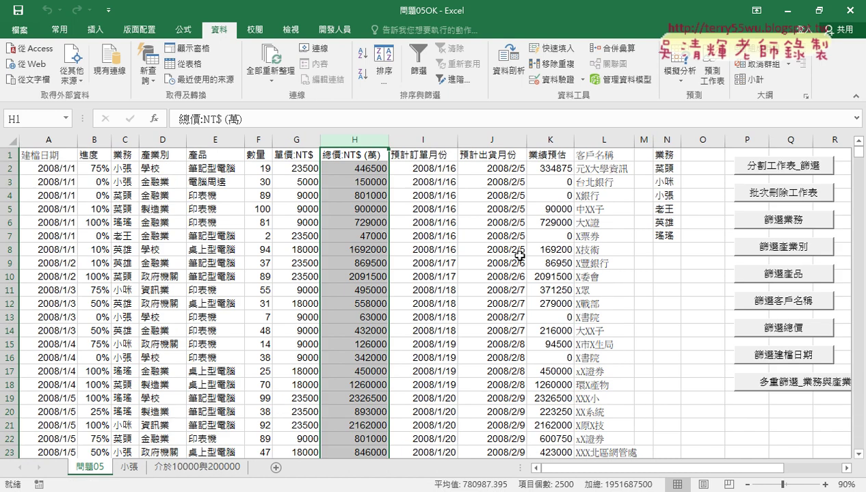
# Step: Check the filtered rows on the 介於10000與200000 sheet, then return to 問題05
pyautogui.click(181, 471)
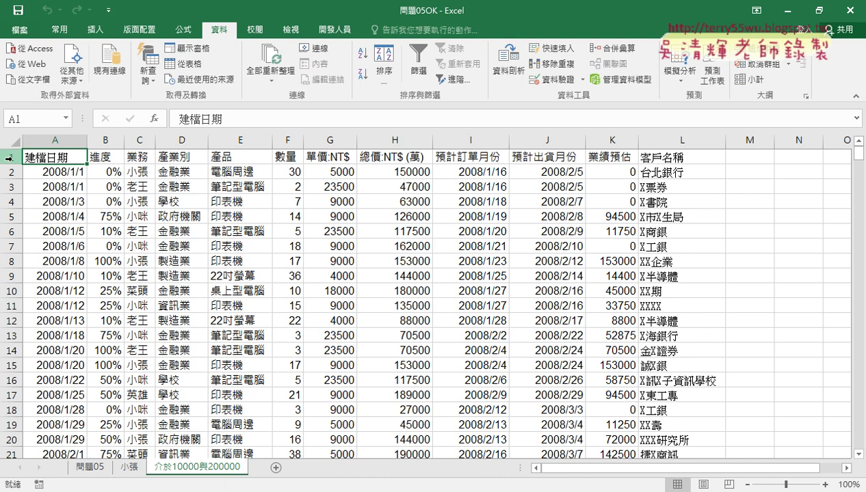
pyautogui.moveTo(11, 172); pyautogui.dragTo(11, 380)
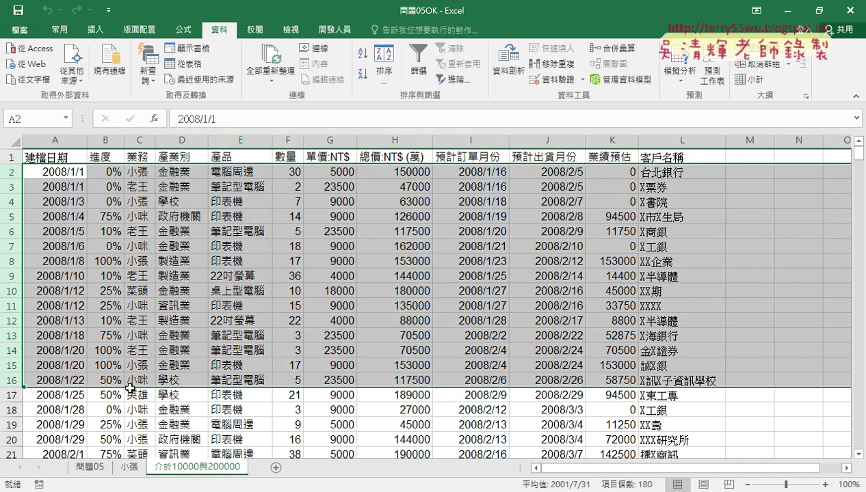
pyautogui.click(99, 467)
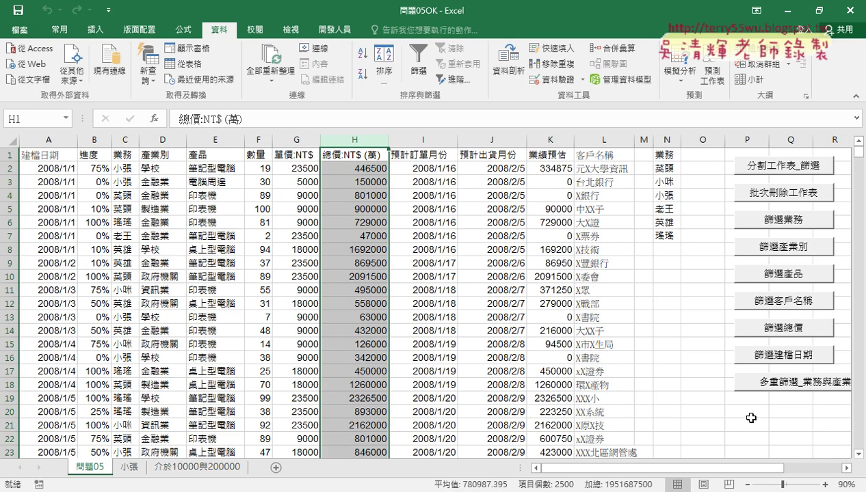
pyautogui.click(52, 137)
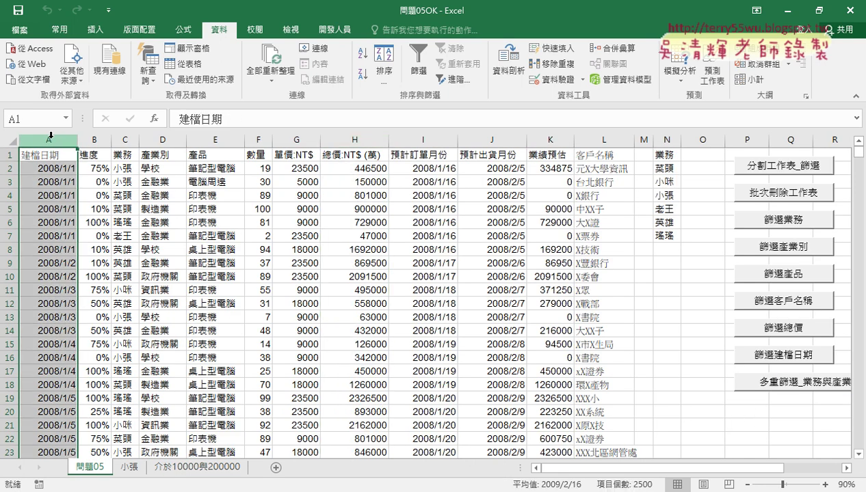